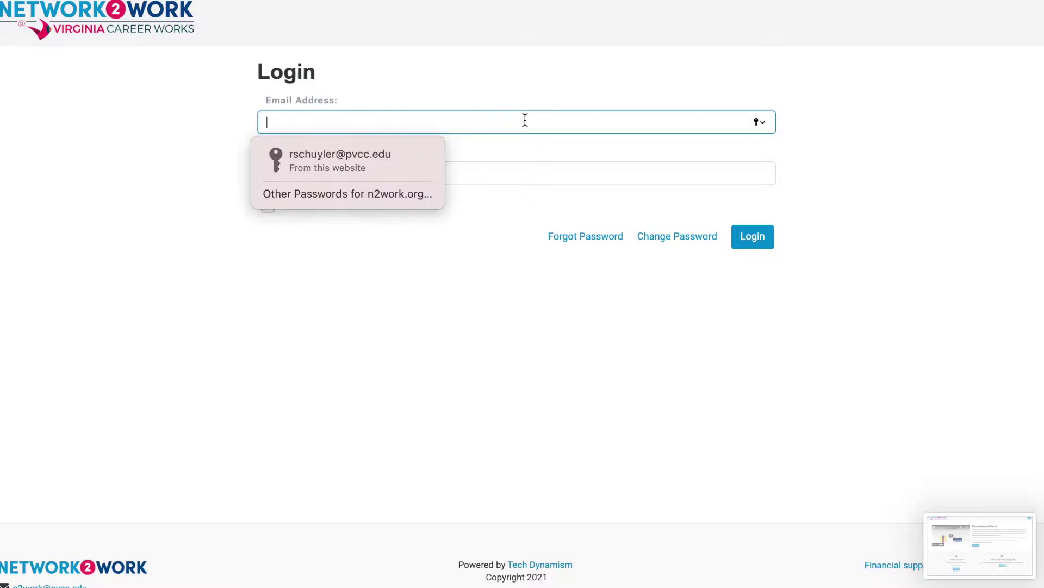
Log in with the saved administrator credentials to reach the Dashboard.
left_click(390, 168)
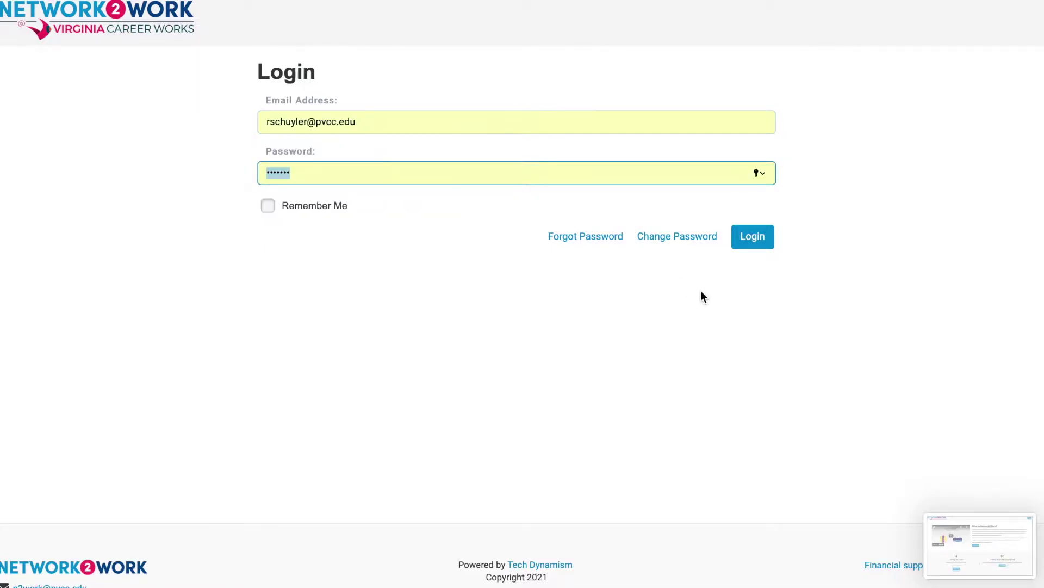
left_click(754, 244)
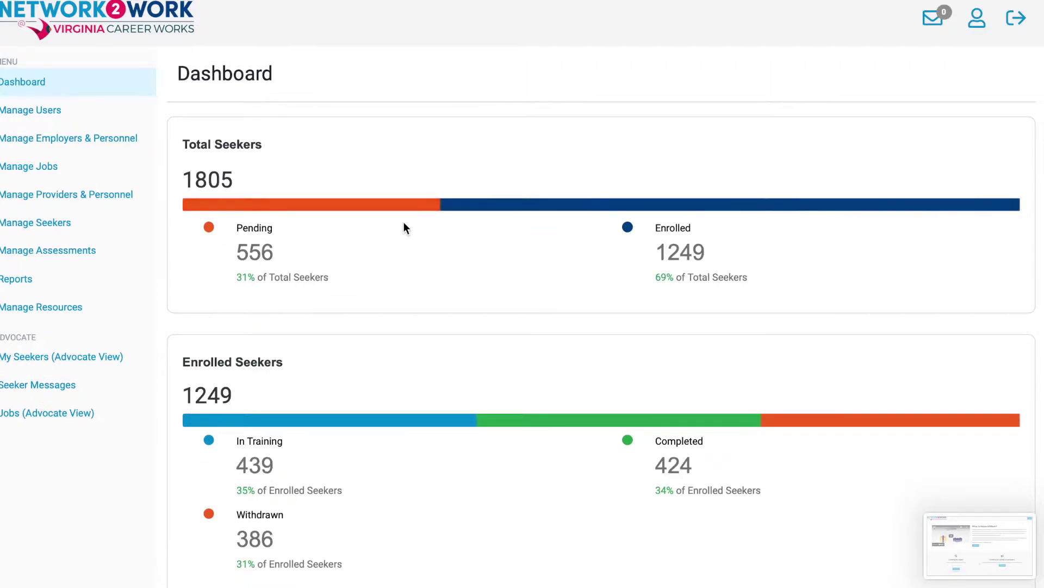
From Manage Providers & Personnel, start a new provider named The United Way.
left_click(109, 200)
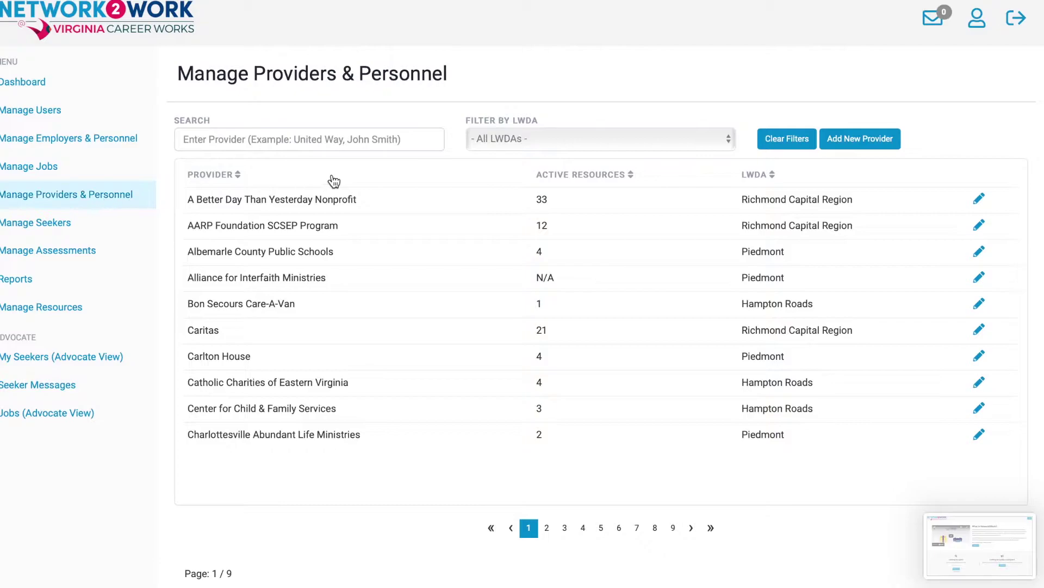
left_click(861, 140)
left_click(342, 195)
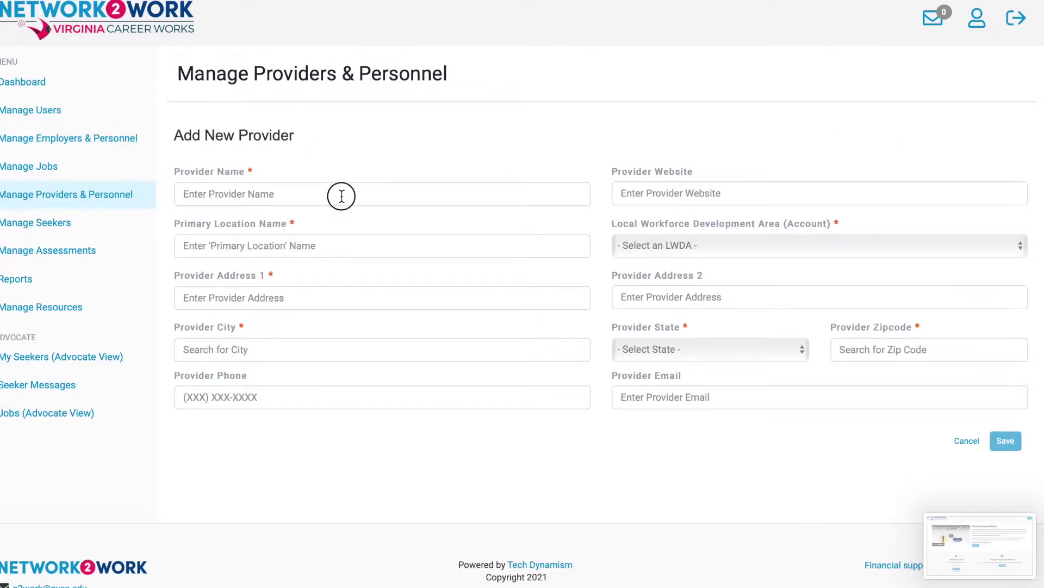
type("The United Way")
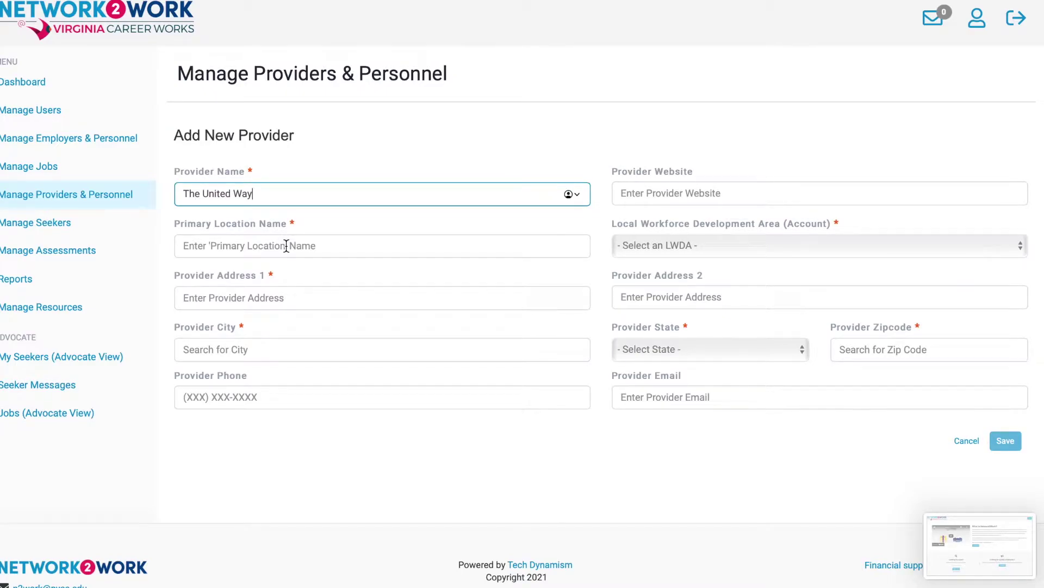
Enter primary location Newport News, the street address, city Newport News and the provider's phone number.
left_click(286, 245)
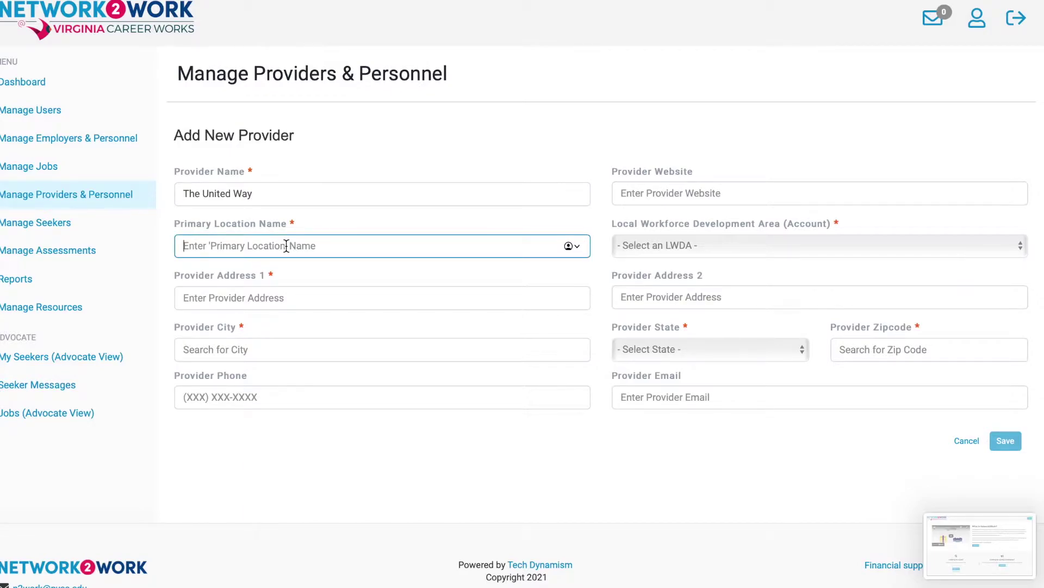
type("Newport News")
left_click(255, 297)
type("123")
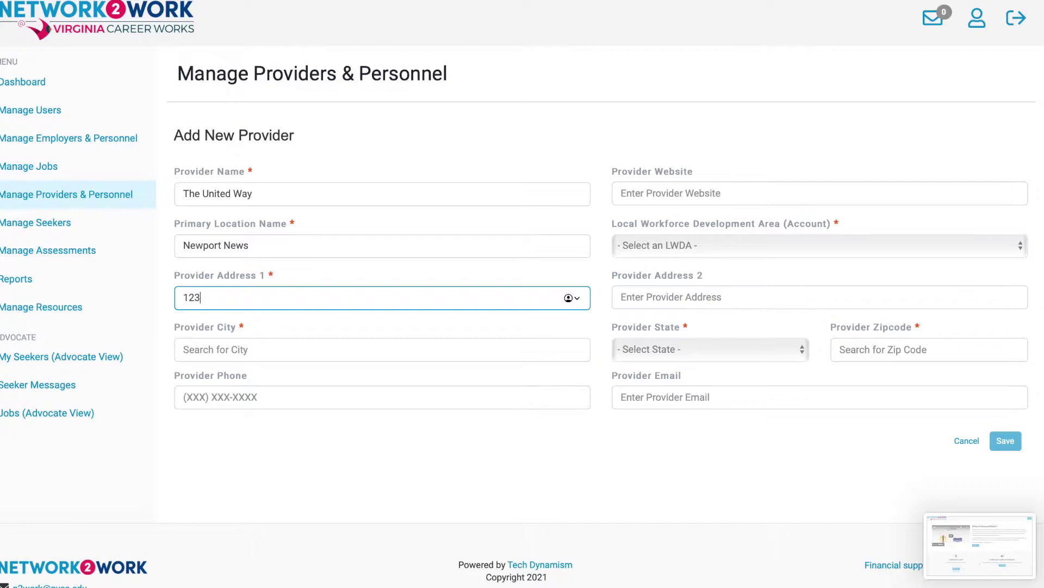
type(" Main Str")
left_click(191, 349)
type("Newp")
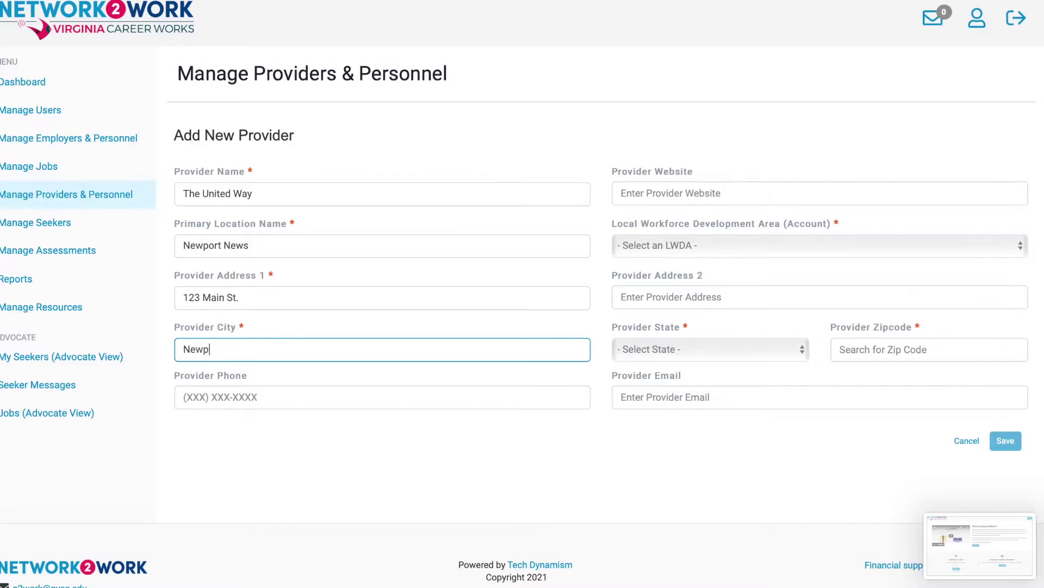
type("ort")
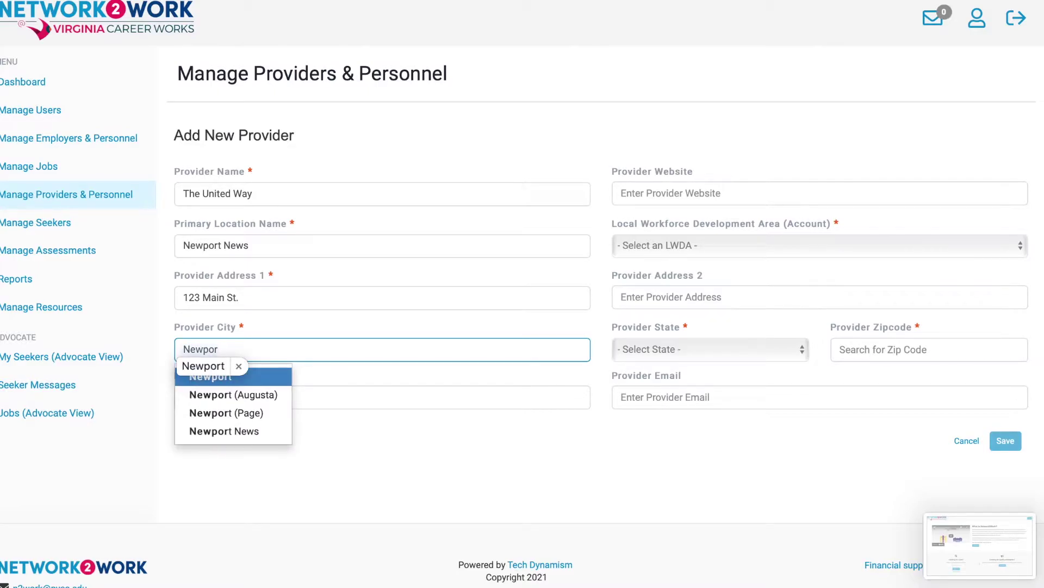
left_click(224, 431)
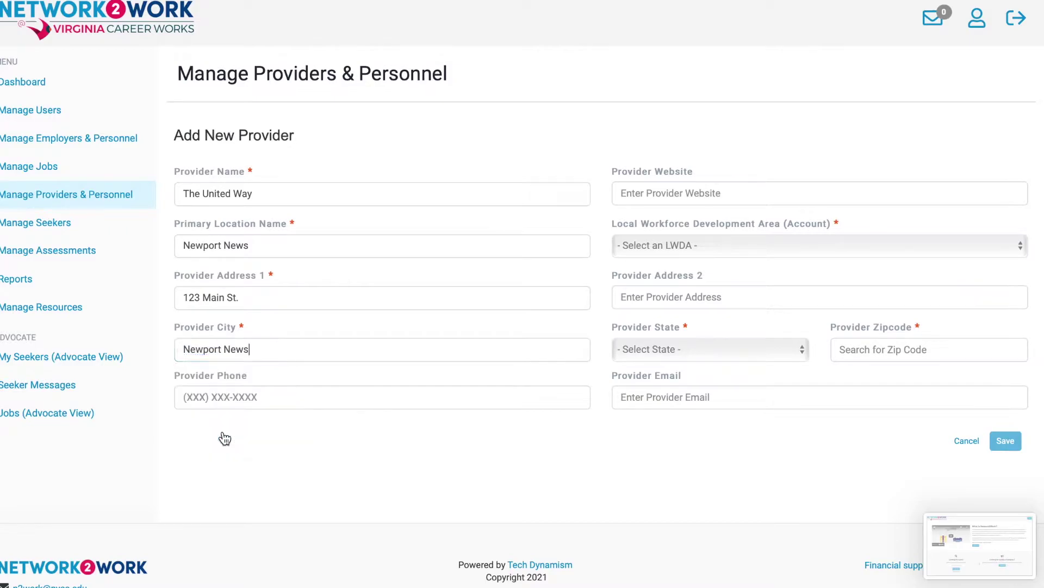
left_click(278, 397)
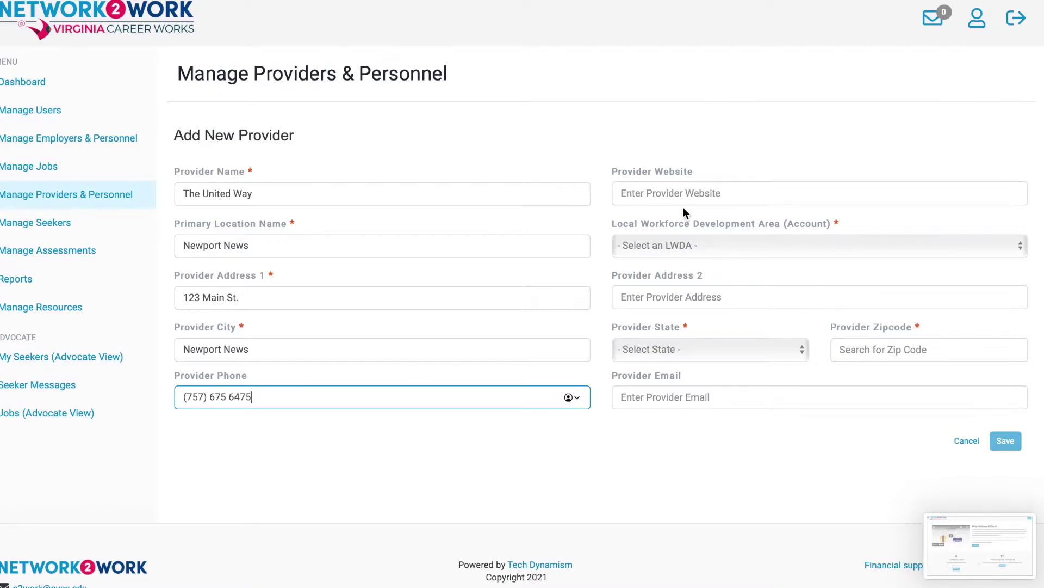
Set workforce area Hampton Roads, state Virginia and zip 22903, then save the provider and confirm.
left_click(685, 244)
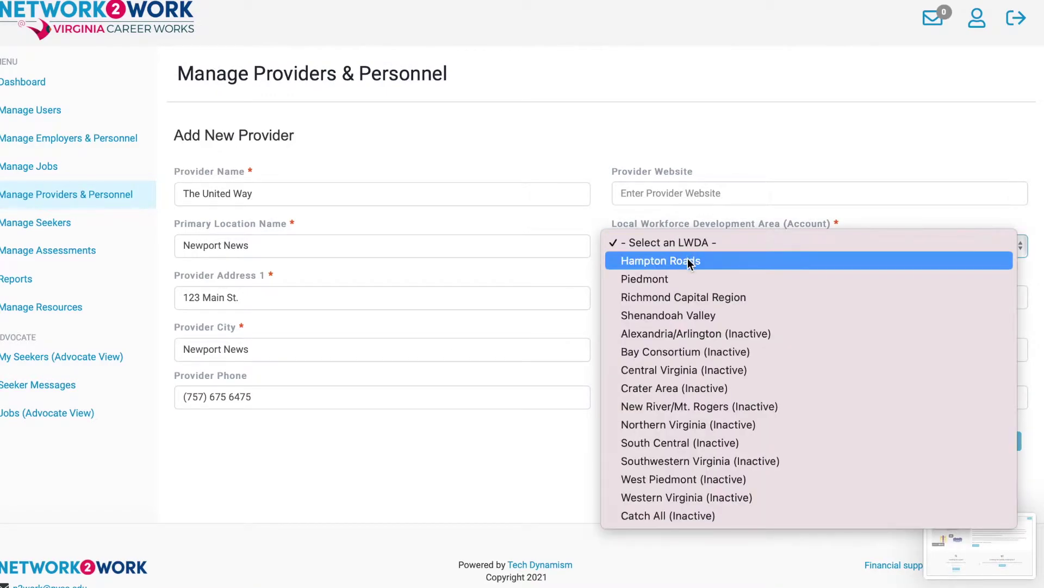
left_click(688, 261)
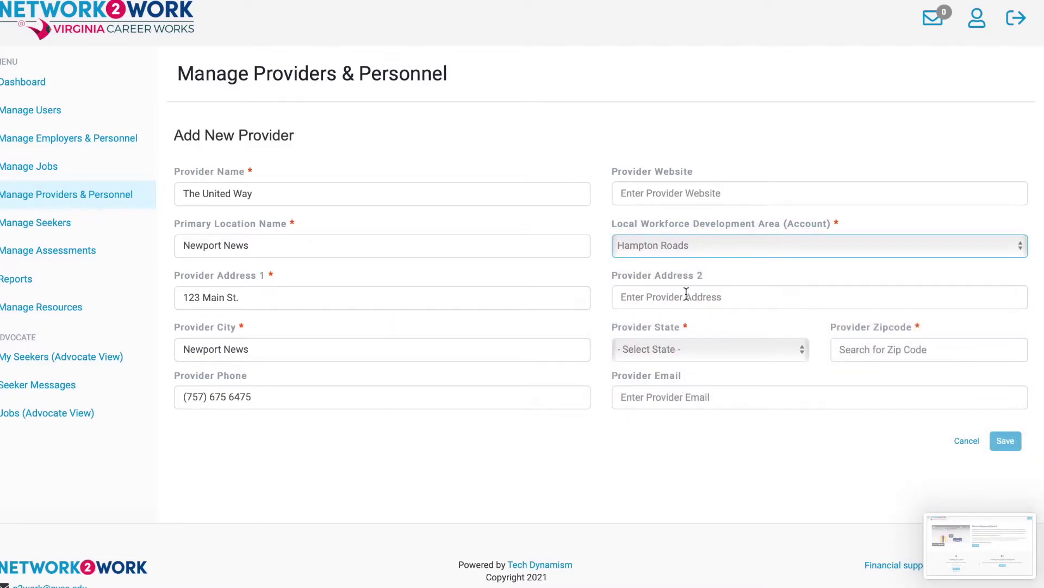
left_click(691, 346)
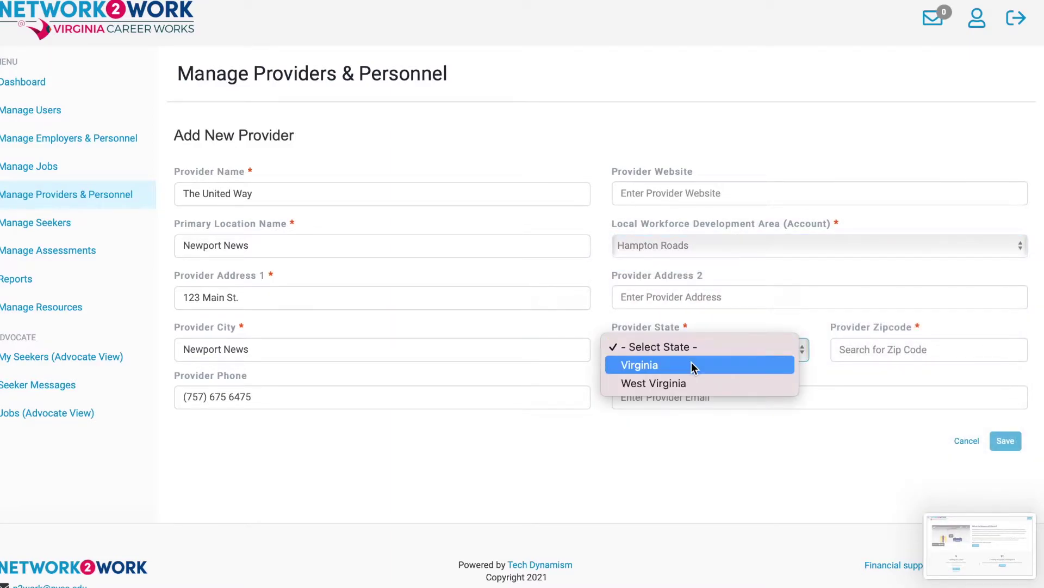
left_click(692, 362)
left_click(857, 351)
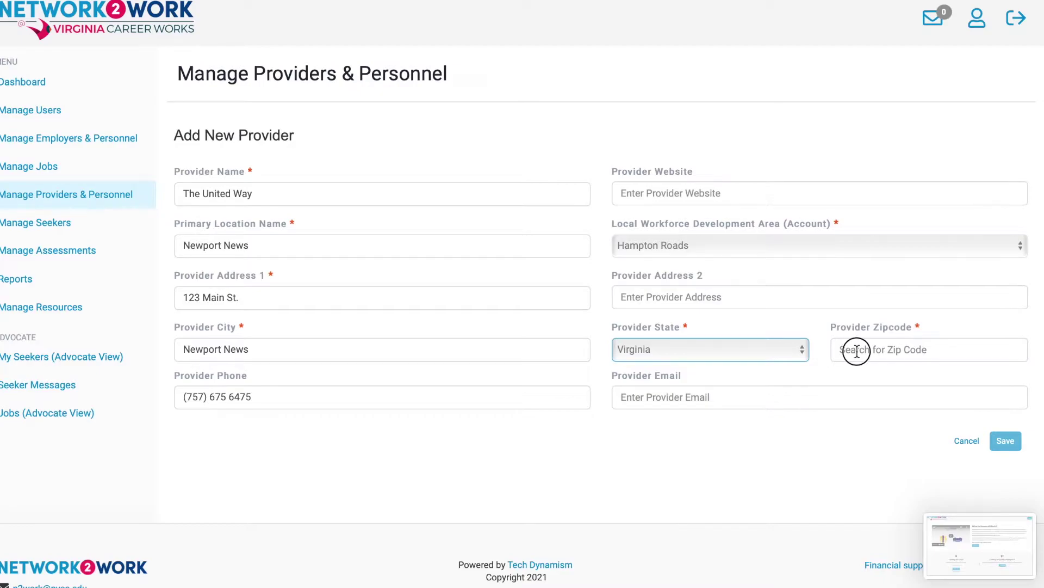
type("22903")
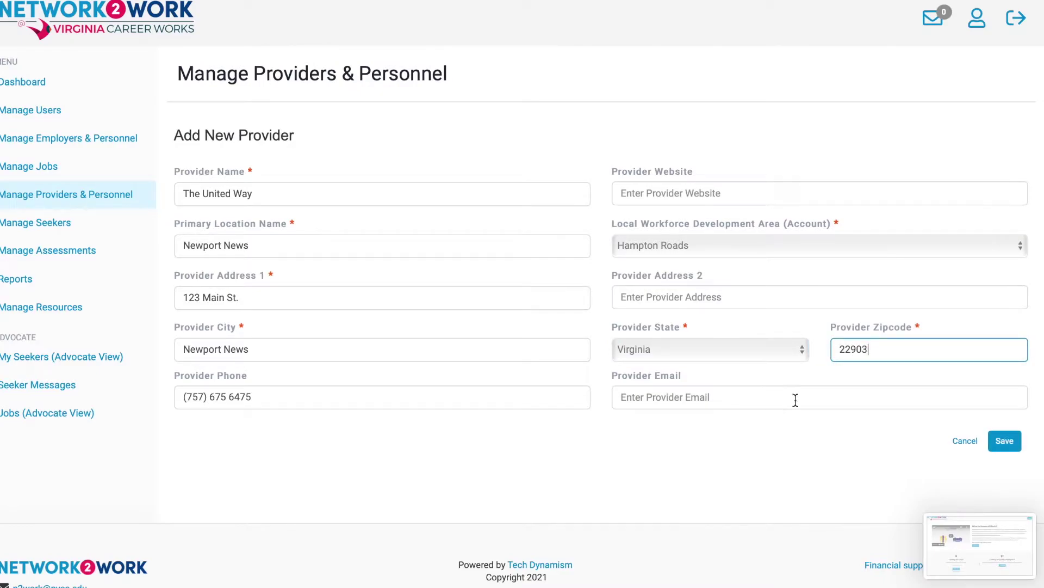
left_click(1006, 442)
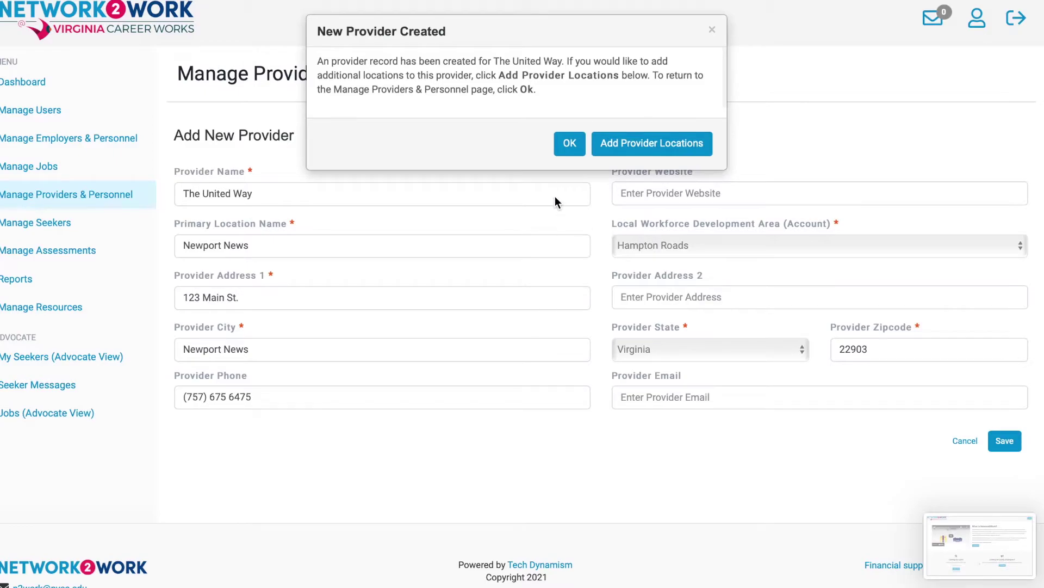
left_click(566, 147)
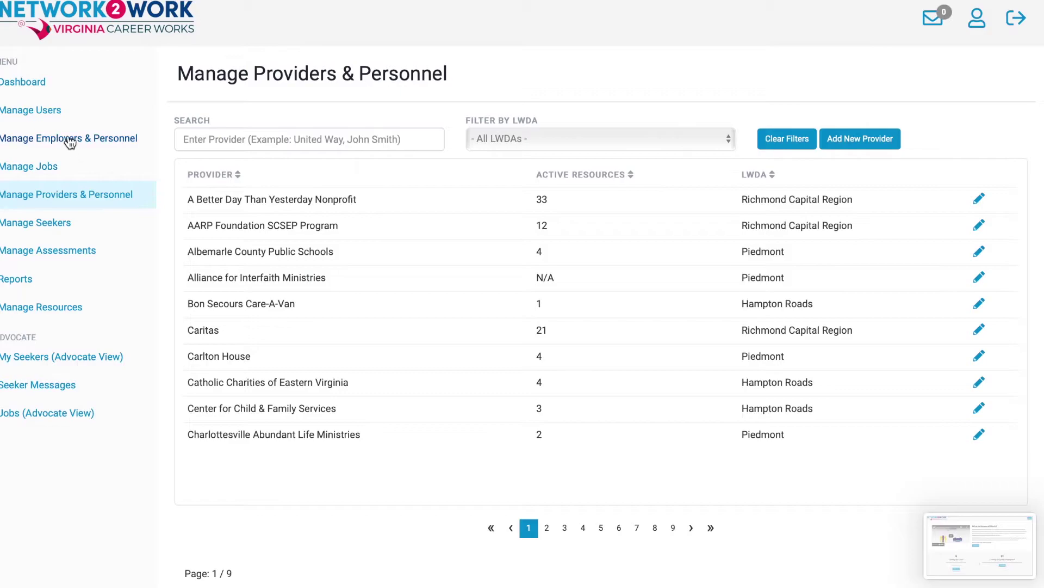
From Manage Users, add a new user with first and last names and the Hampton Roads workforce area.
left_click(53, 112)
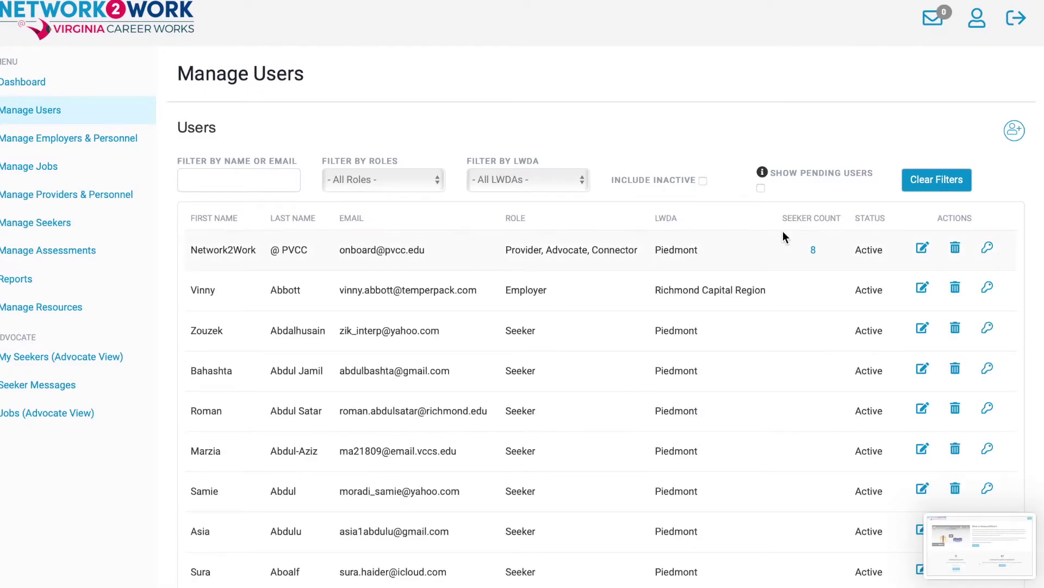
left_click(1015, 131)
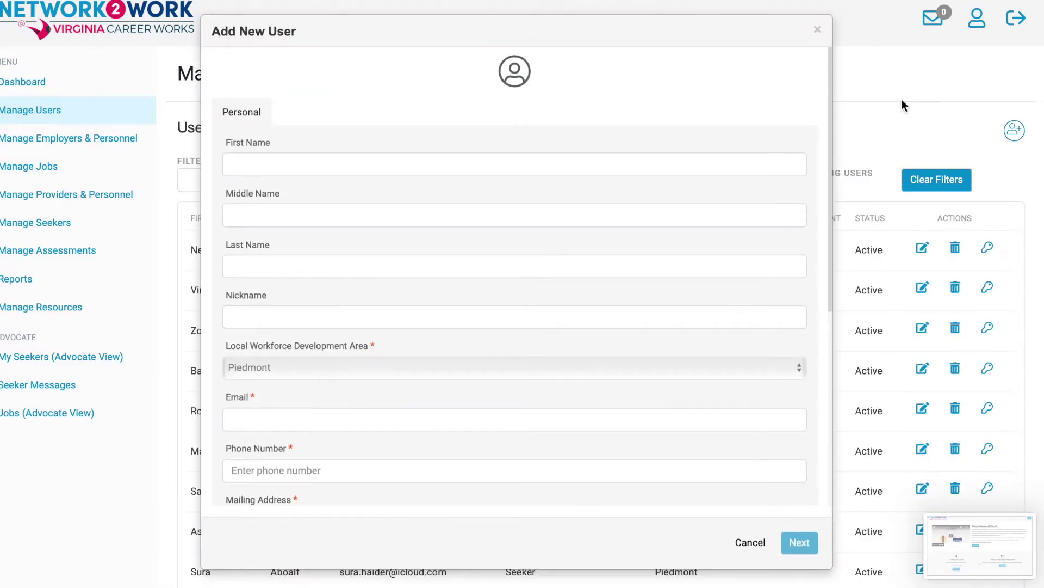
left_click(446, 165)
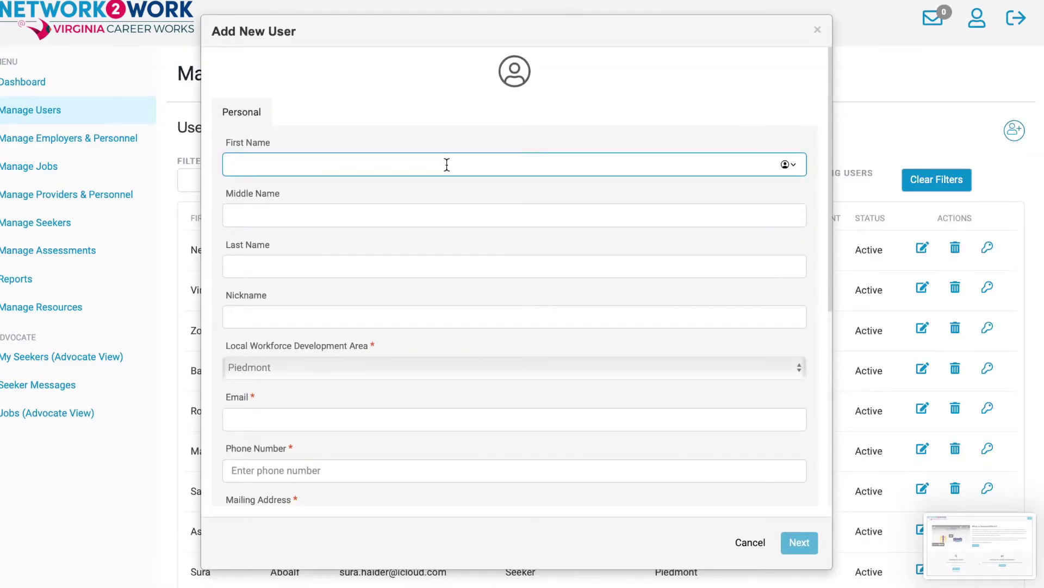
key("Tab")
key("Tab")
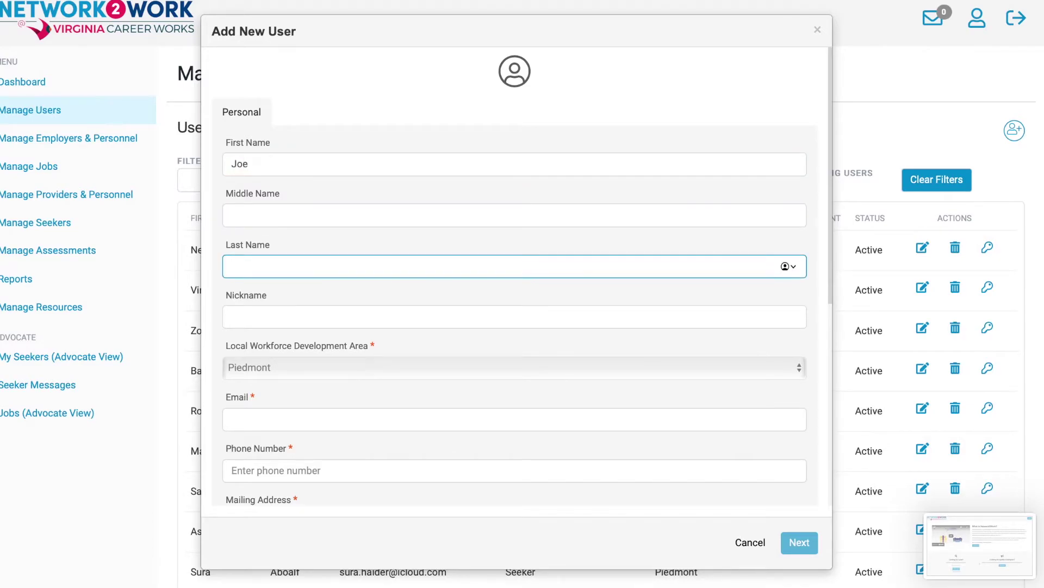
left_click(364, 369)
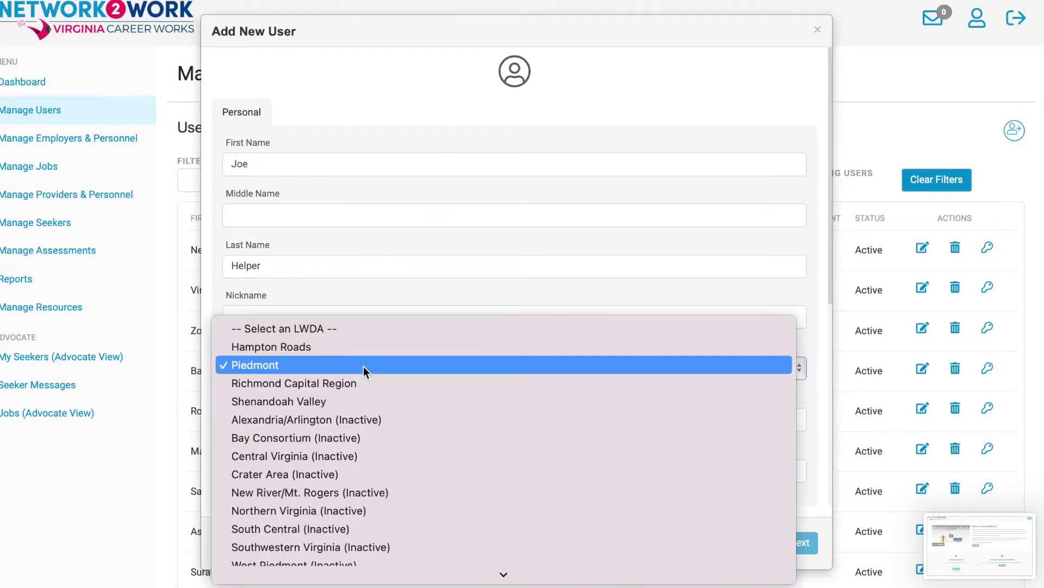
left_click(362, 346)
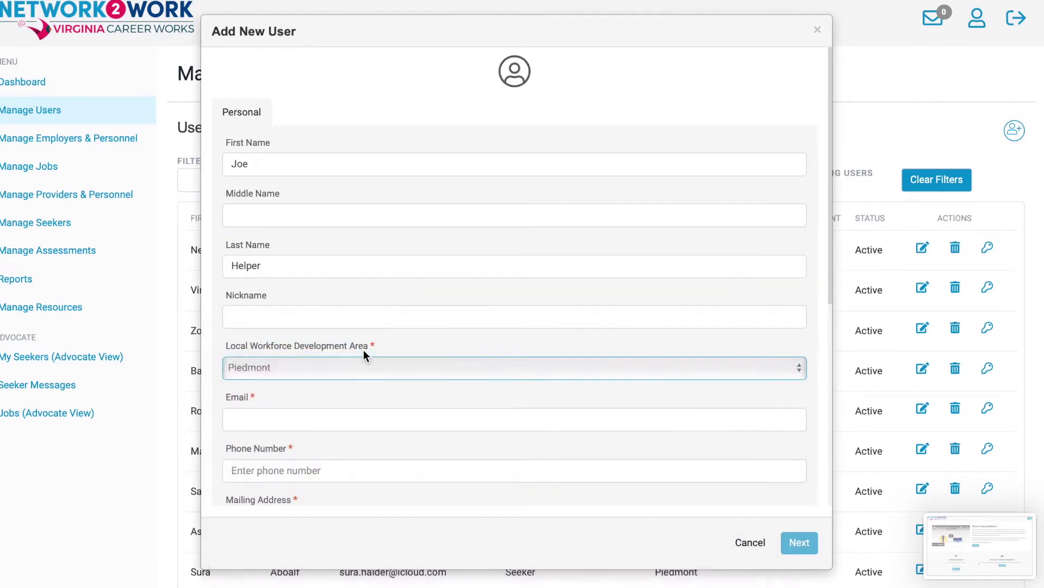
Enter the new user's e-mail address and phone number.
left_click(345, 421)
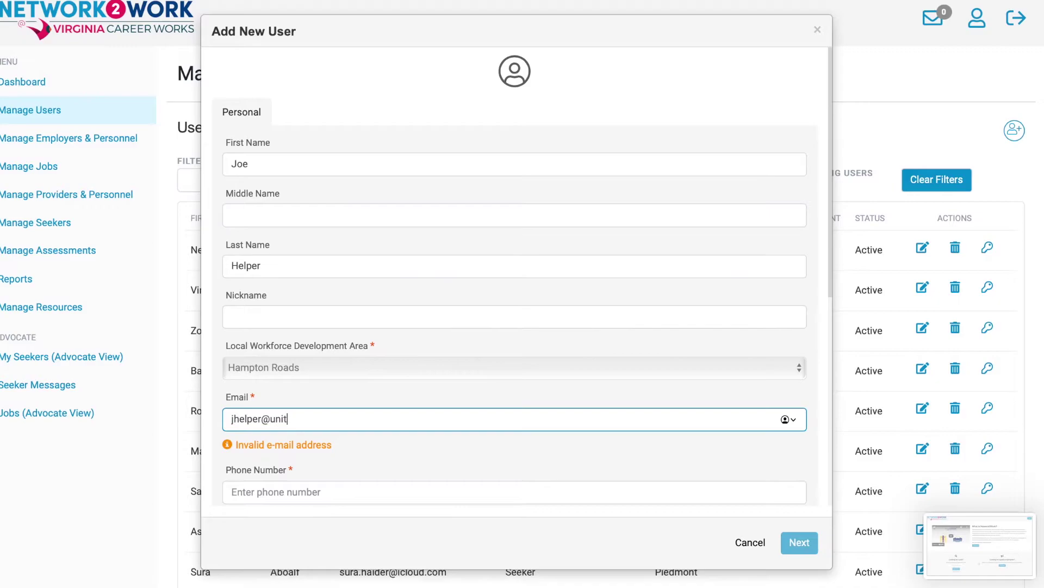
left_click(341, 470)
Fill in the user's mailing street address, city Newport News and zip code.
scroll(394, 442, "down", 4)
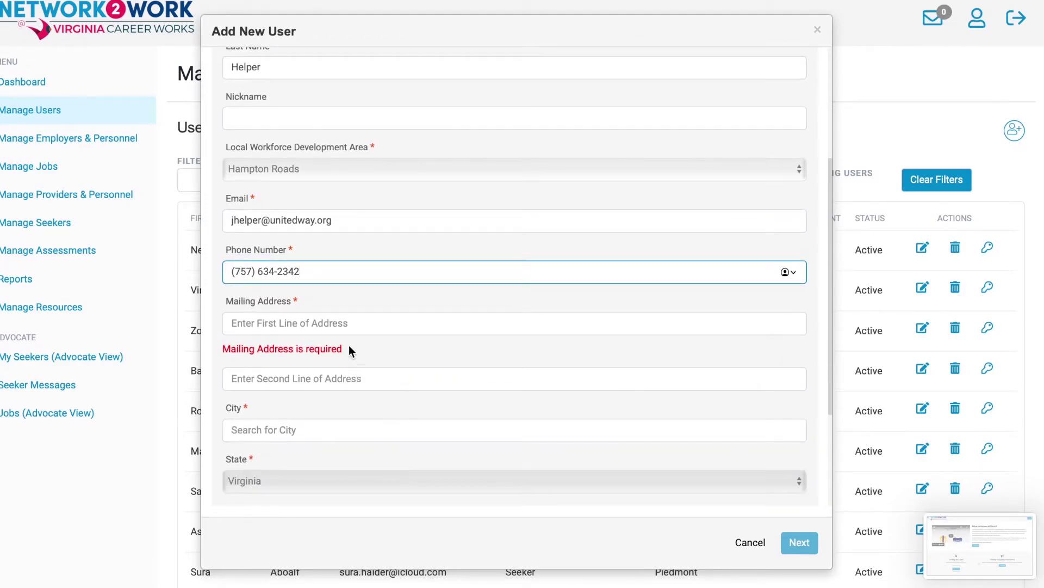
left_click(346, 324)
type("12")
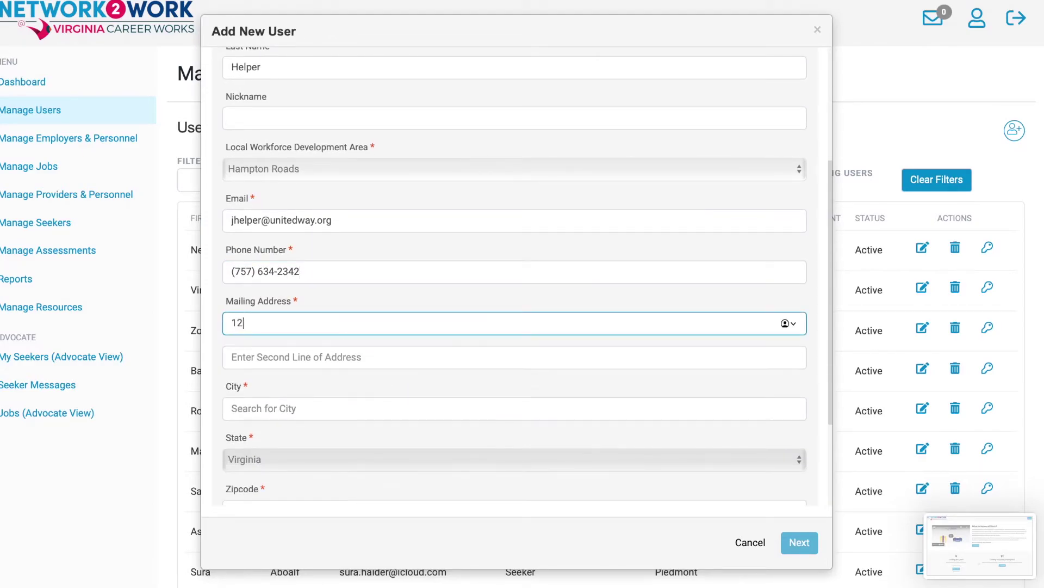
type("3 Main Street")
left_click(320, 408)
type("Newport")
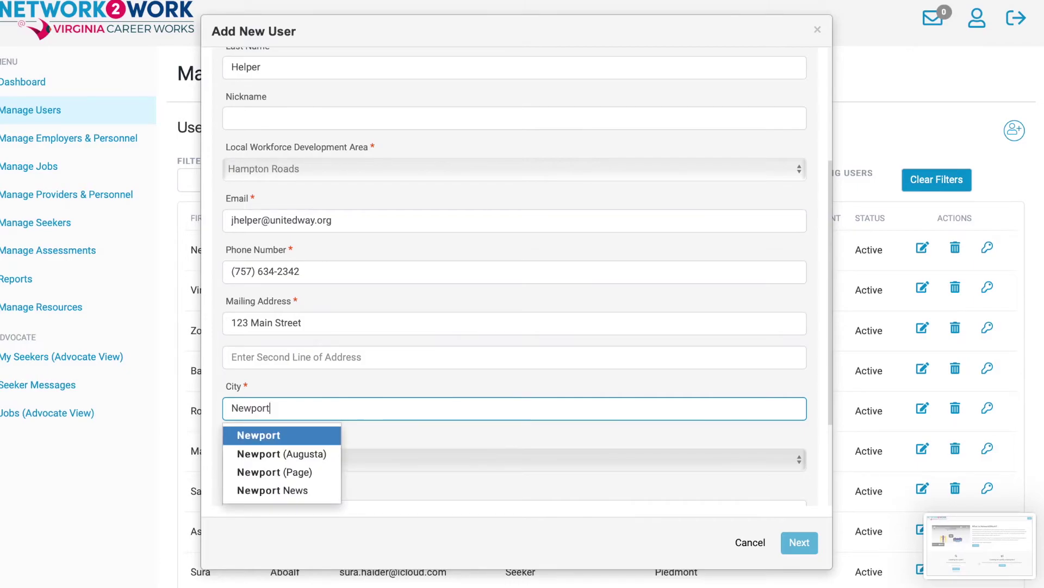
left_click(298, 490)
scroll(360, 480, "down", 1)
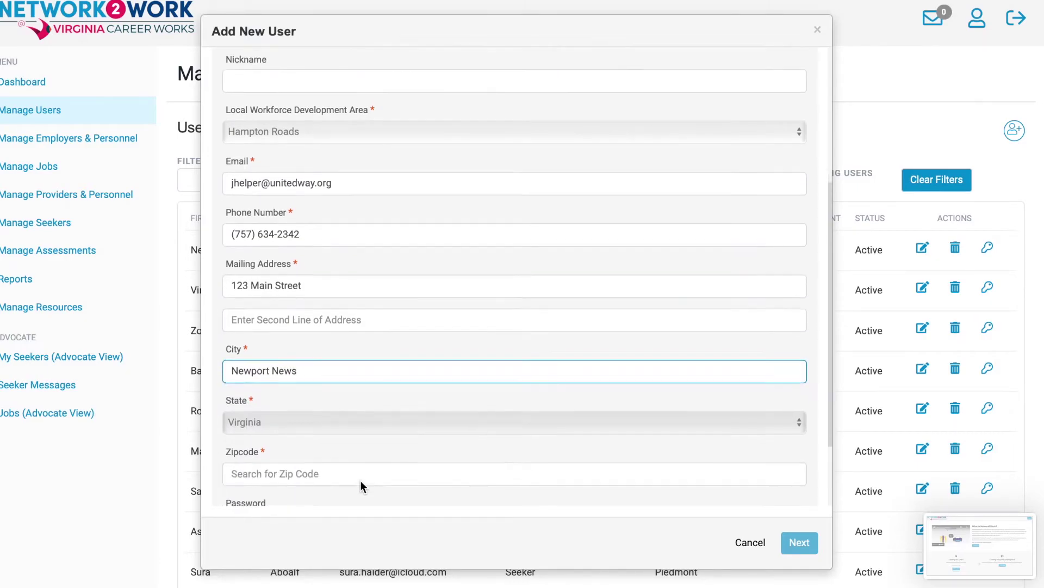
scroll(360, 480, "down", 3)
left_click(336, 401)
right_click(336, 403)
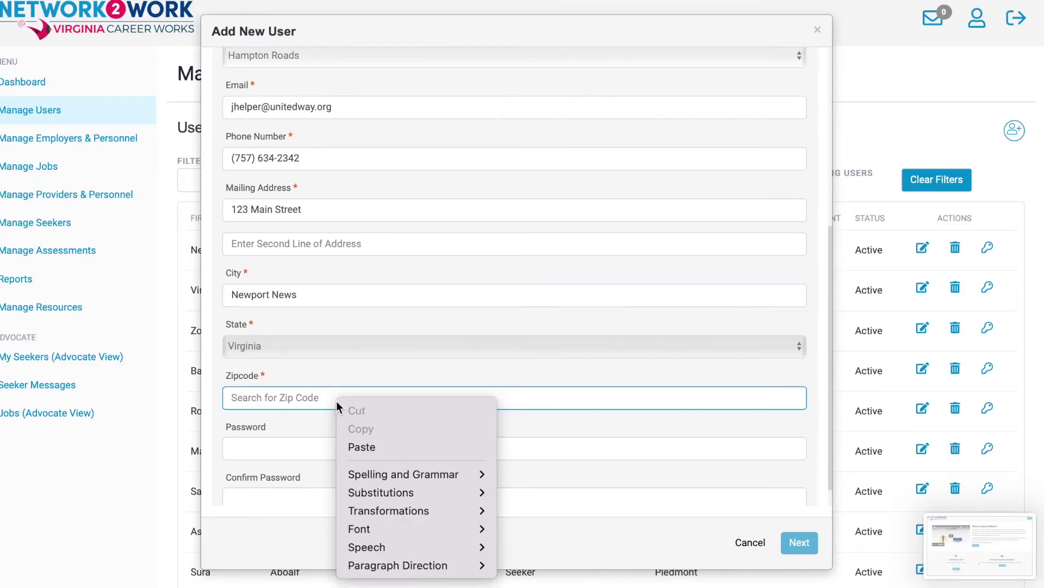
left_click(274, 398)
type("22903")
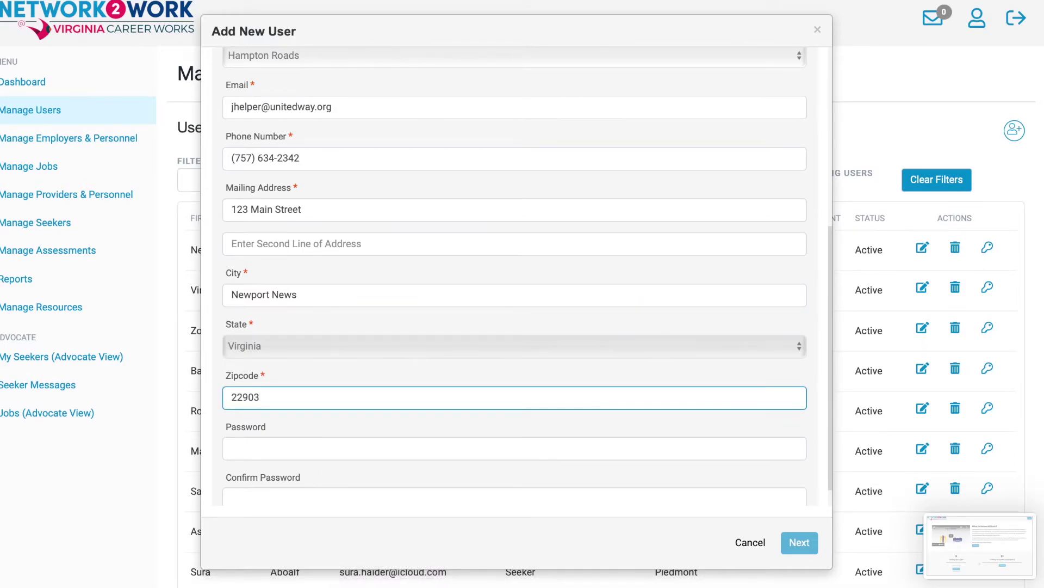
Set and confirm the account password, then submit the personal details with Next.
left_click(276, 450)
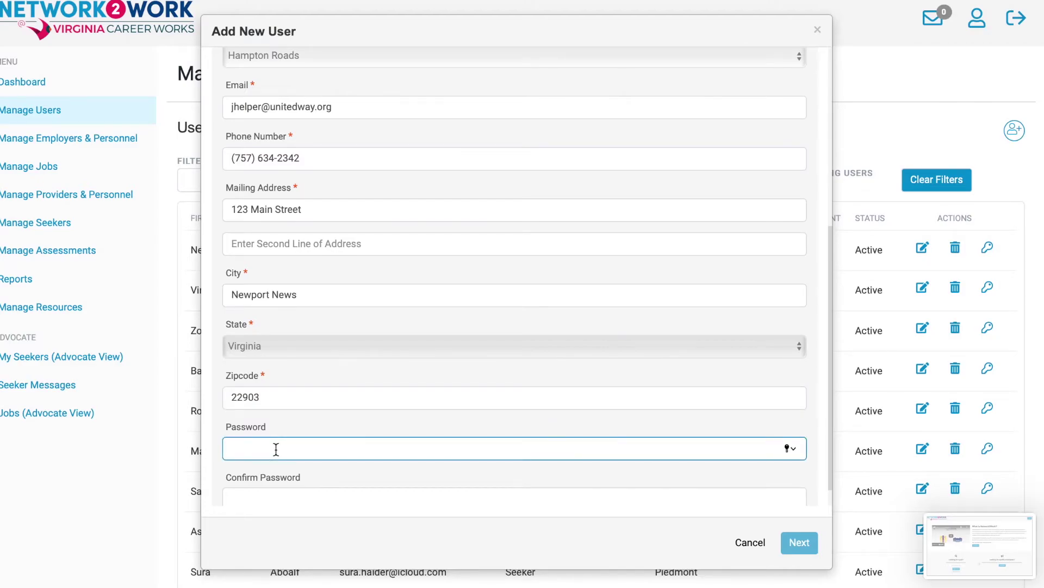
type("••")
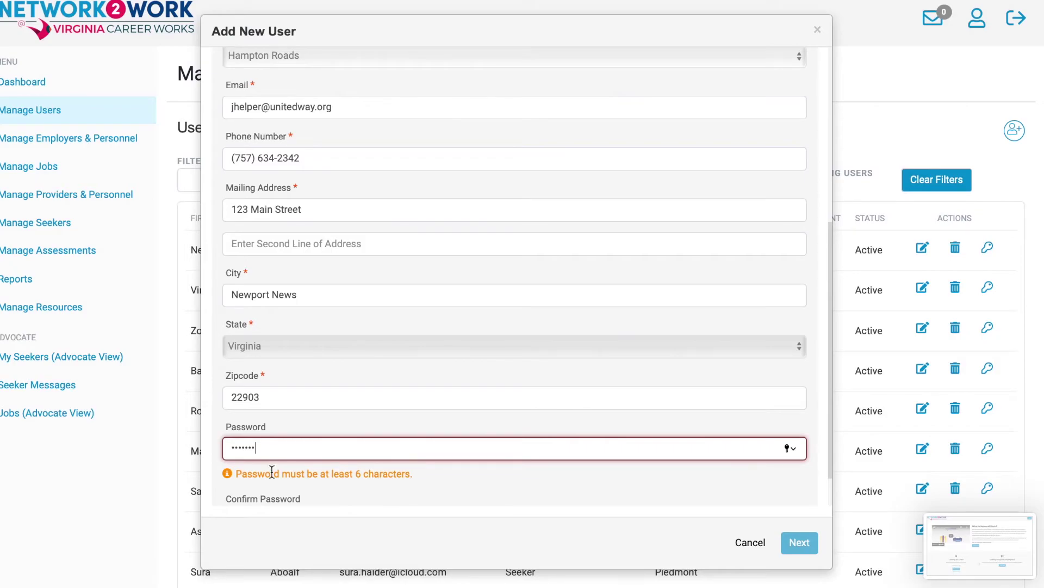
scroll(358, 486, "down", 1)
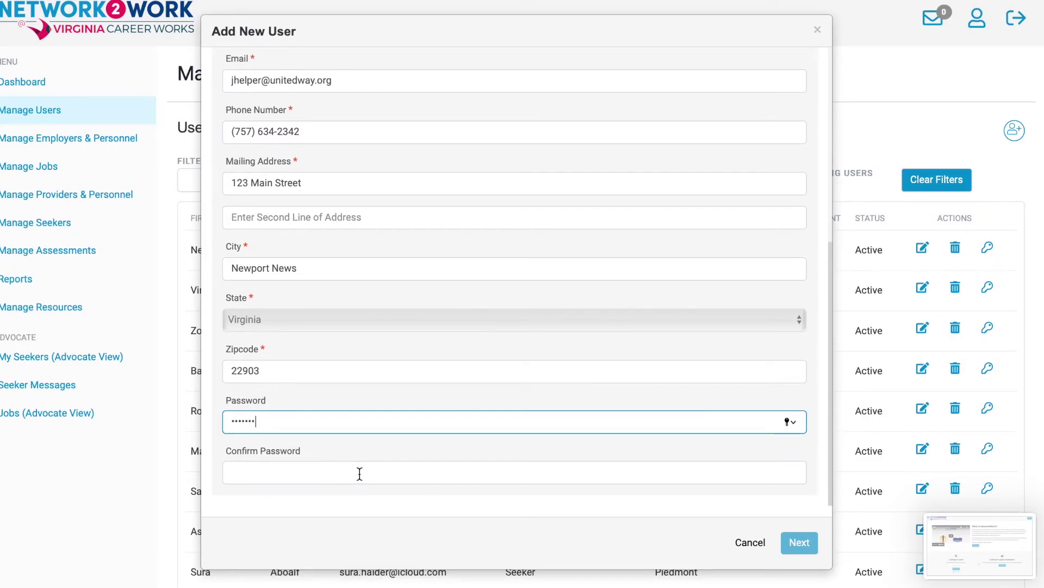
right_click(359, 477)
left_click(404, 475)
type("••••••")
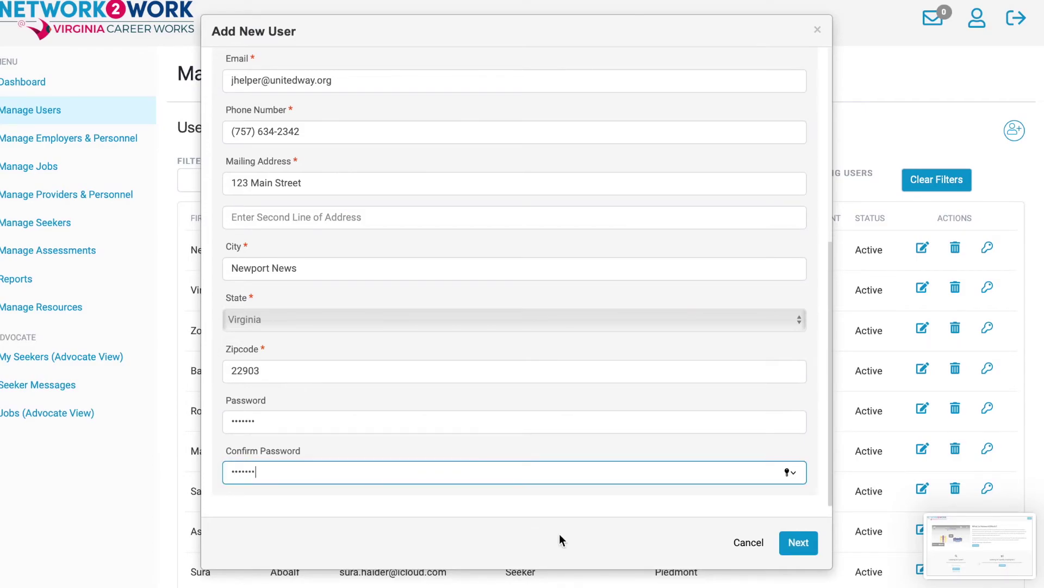
left_click(800, 544)
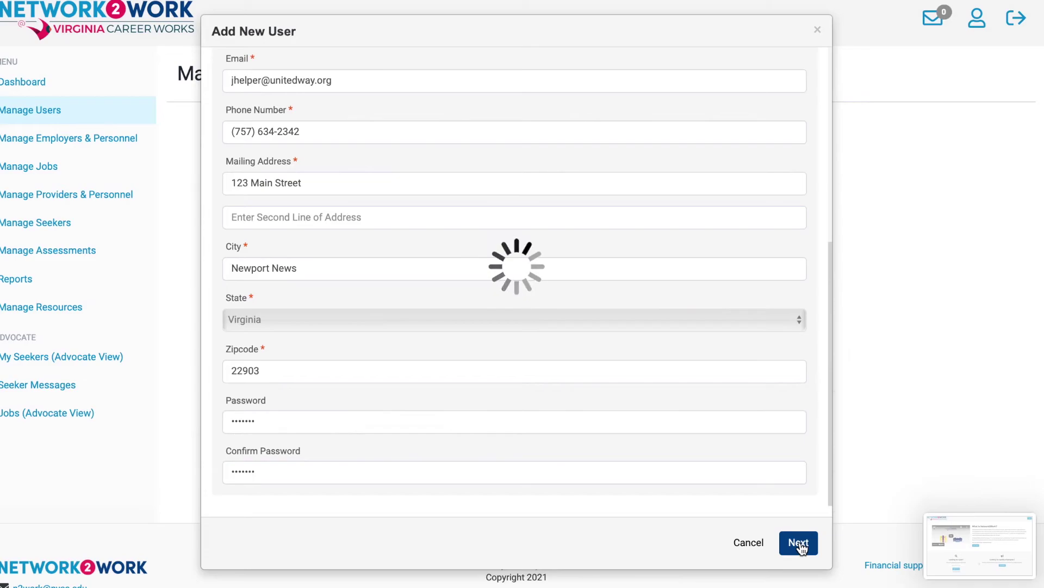
Acknowledge the creation notice and give the user the Provider role.
left_click(698, 121)
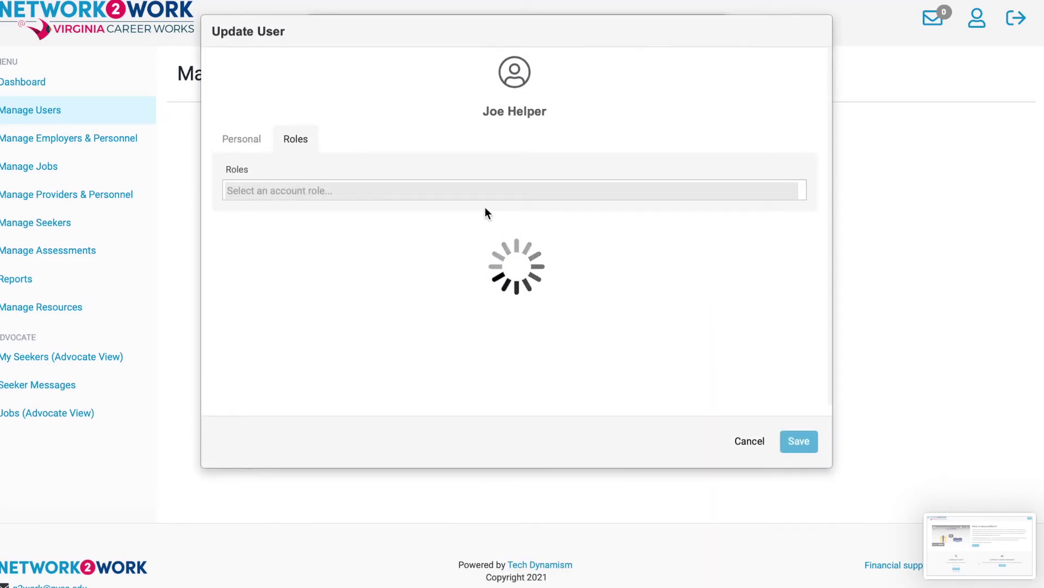
type("pro")
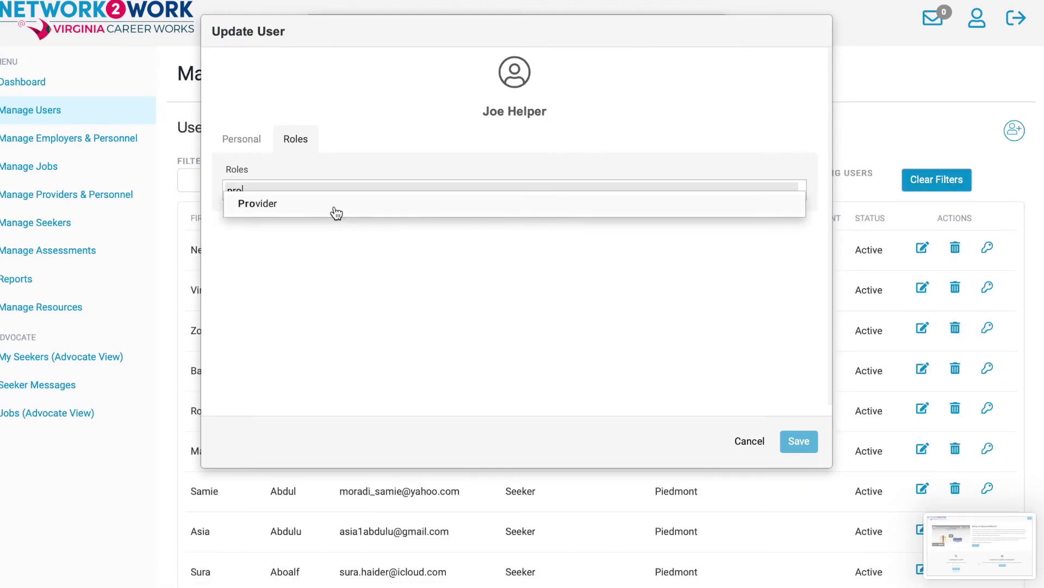
right_click(336, 208)
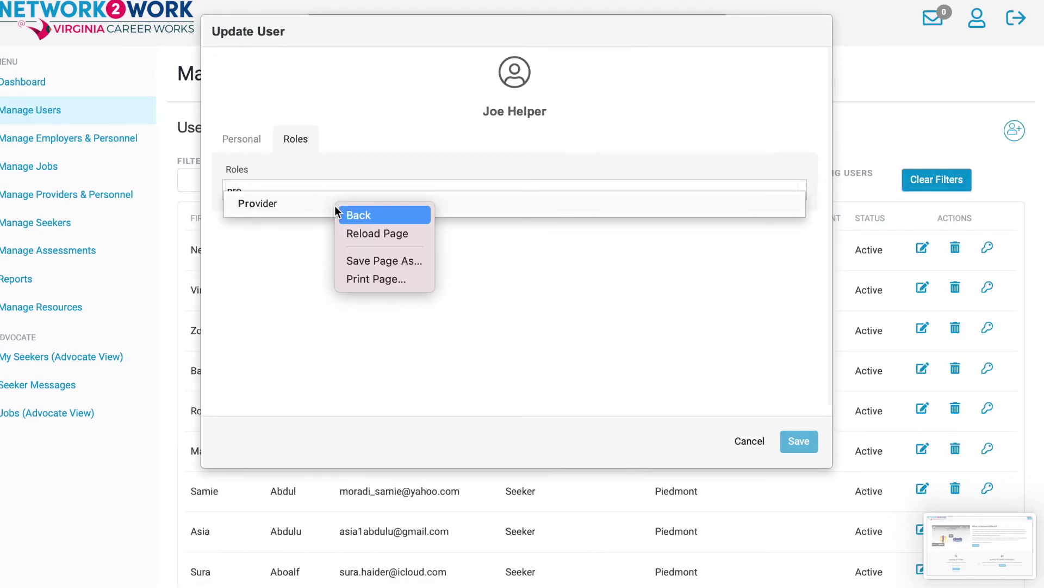
left_click(280, 214)
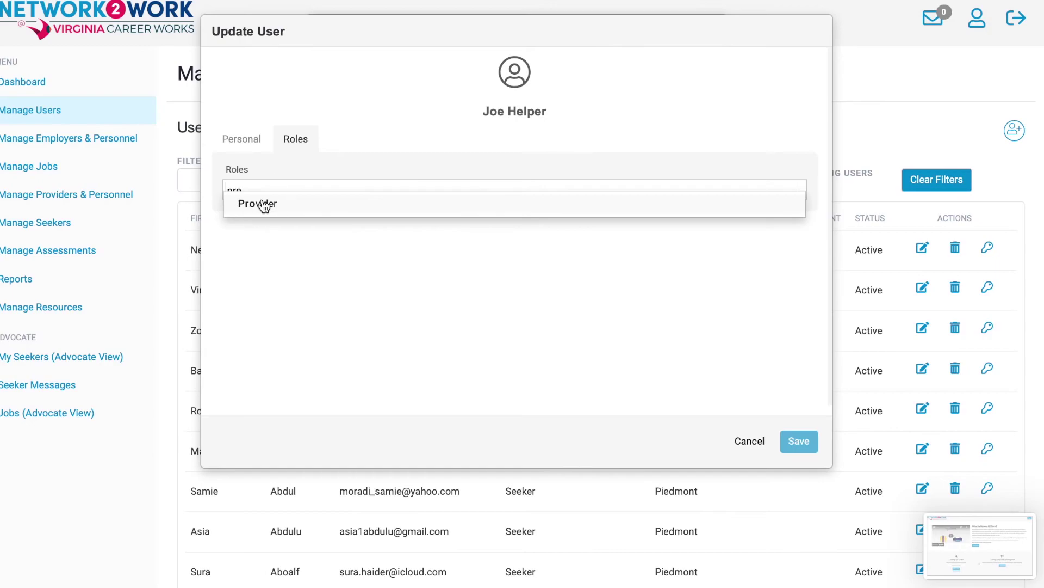
left_click(263, 206)
Link the user to The United Way (Hampton Roads), save the role, and confirm.
left_click(337, 237)
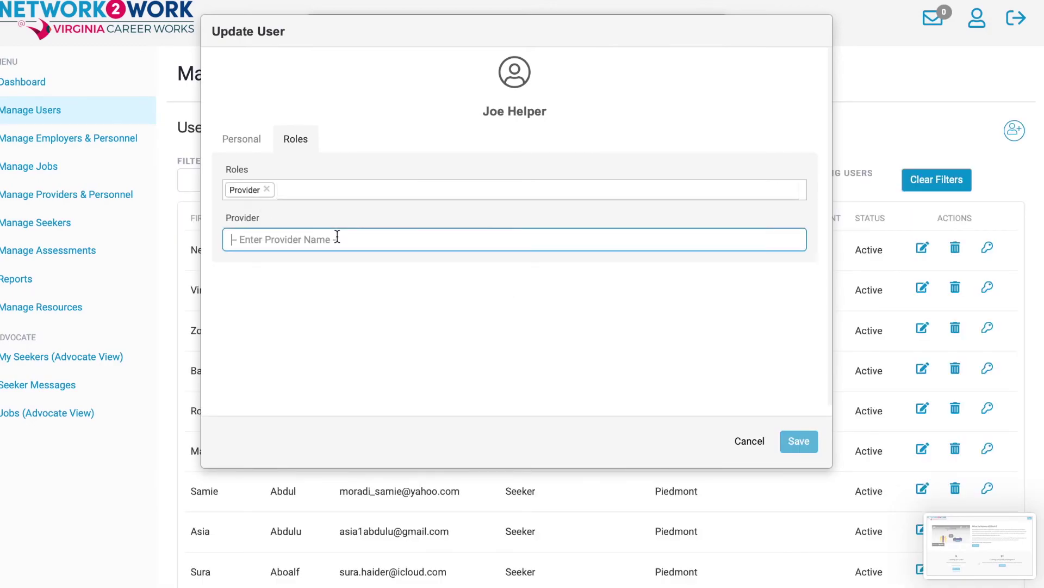
type("The United")
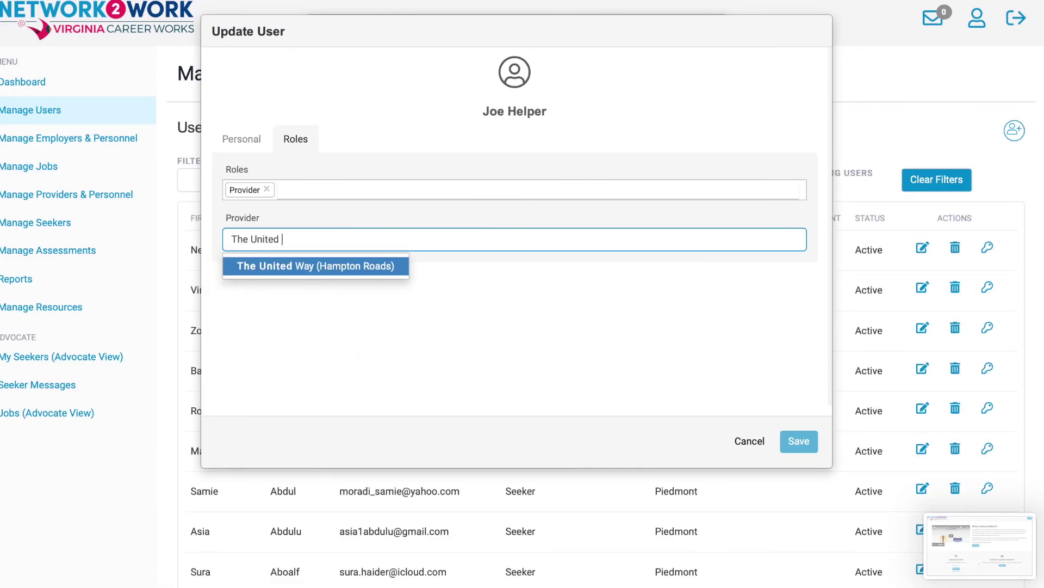
left_click(344, 267)
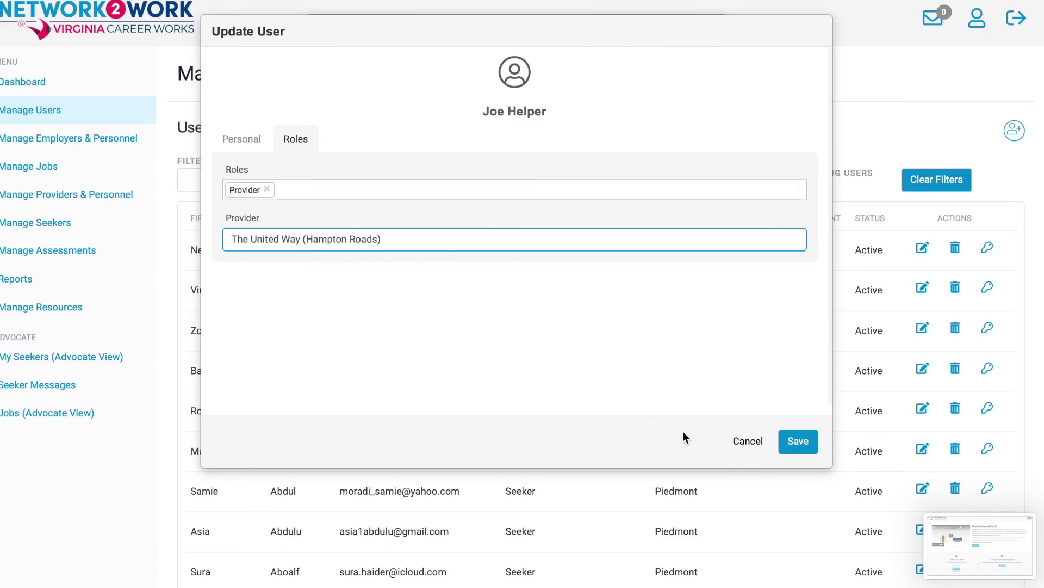
left_click(801, 443)
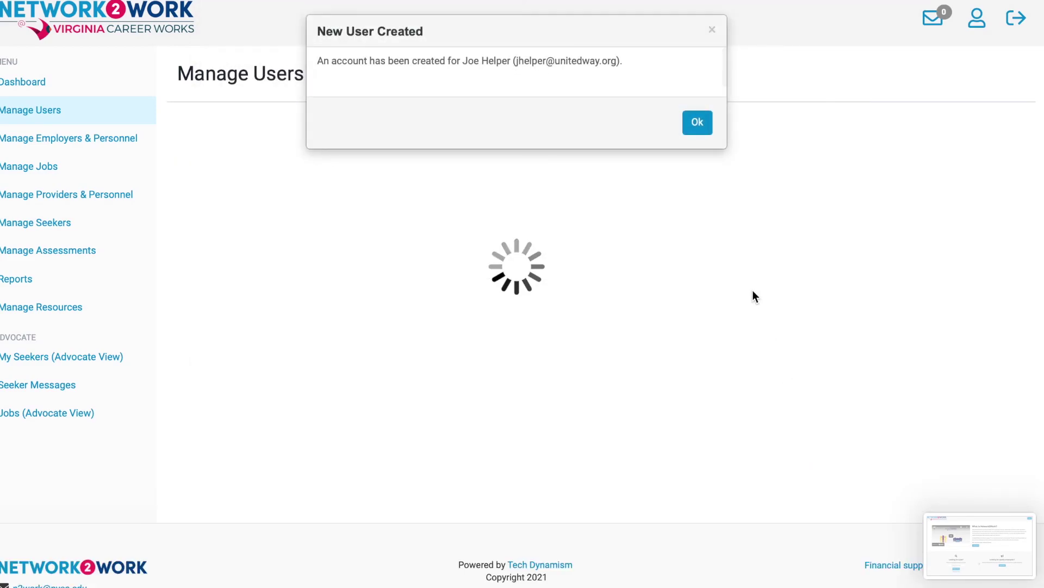
left_click(698, 124)
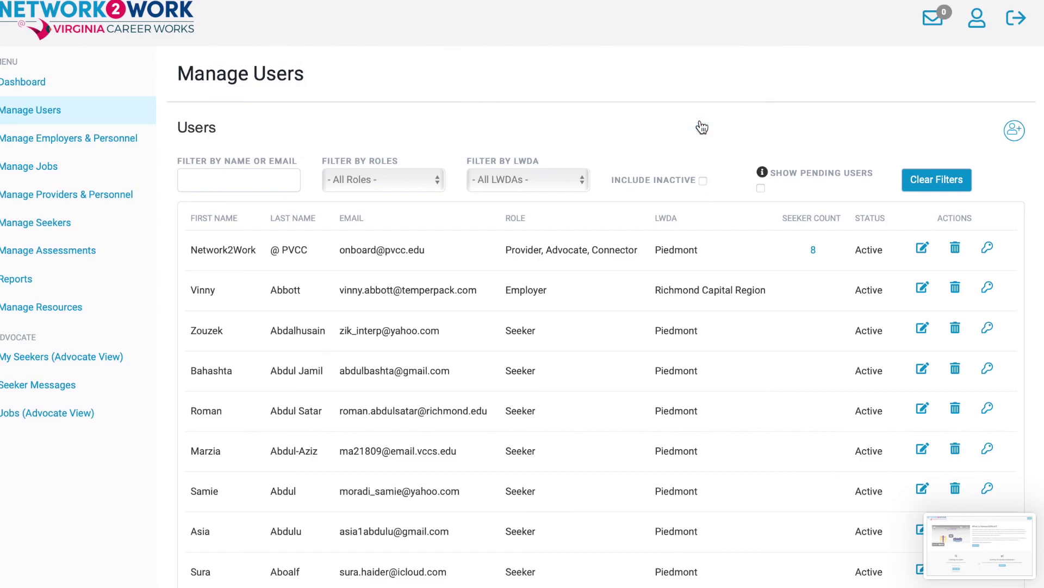